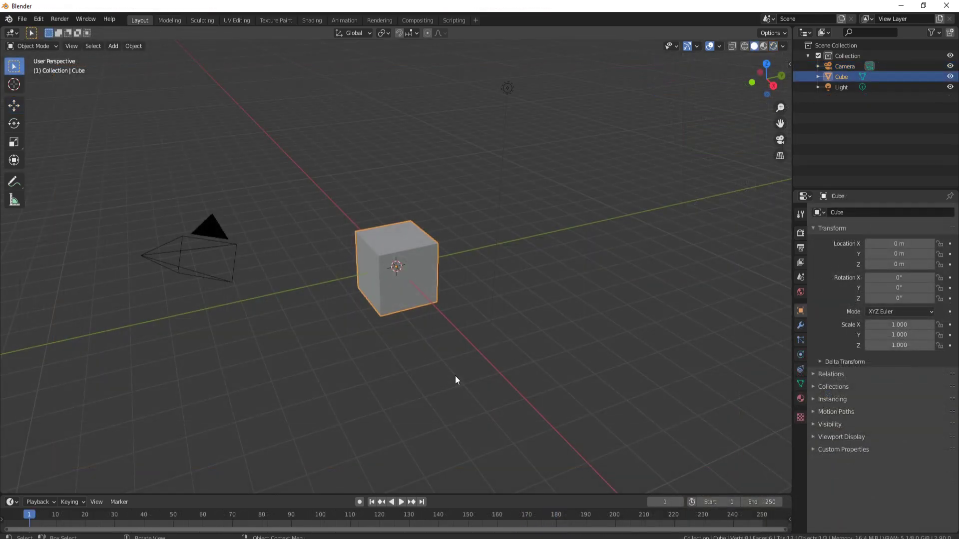
Step: Delete the camera and light together, then select the remaining default cube
{"action": "left_click", "coordinate": [227, 222]}
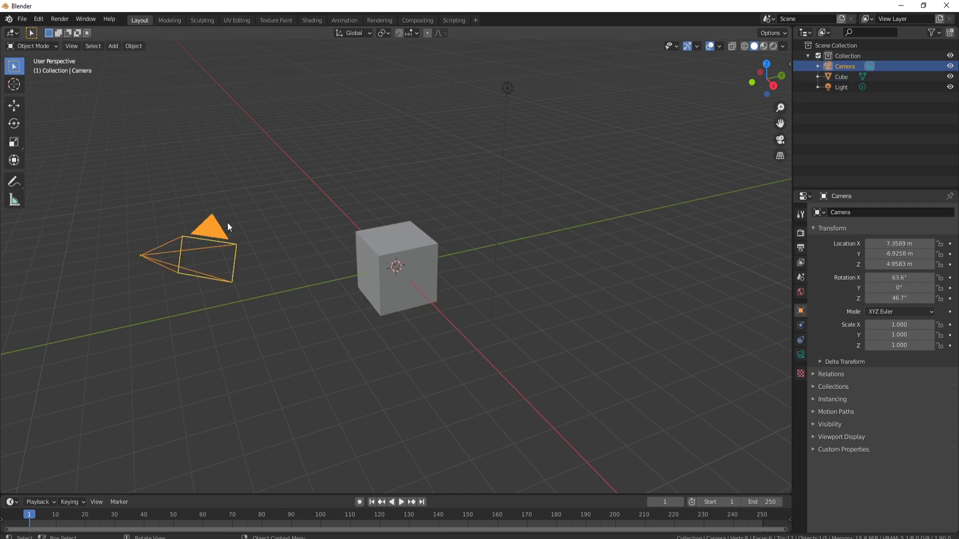
{"action": "left_click", "coordinate": [515, 95], "text": "shift"}
{"action": "key", "text": "Delete"}
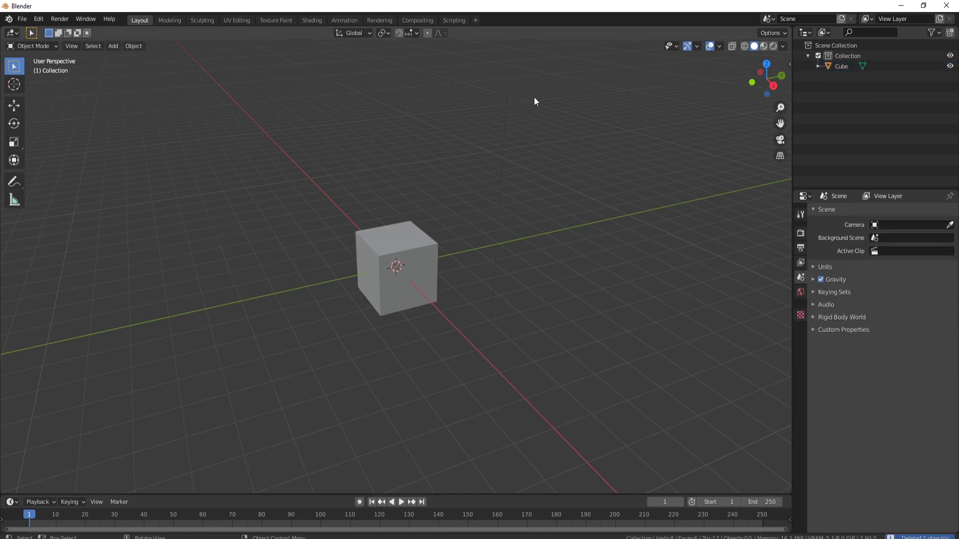
{"action": "left_click", "coordinate": [429, 250]}
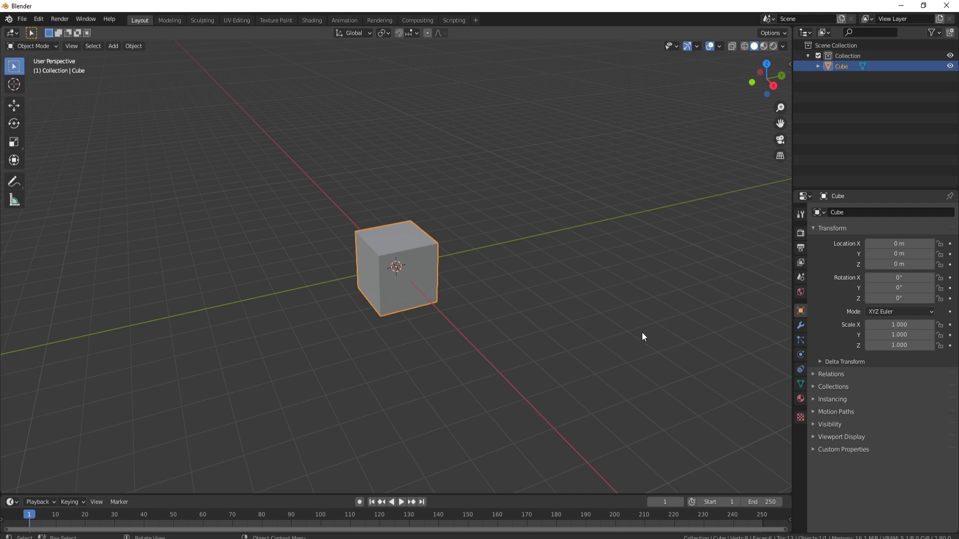
Step: Add a Multiresolution modifier to the cube and subdivide it to level 9
{"action": "left_click", "coordinate": [799, 325]}
{"action": "left_click", "coordinate": [832, 212]}
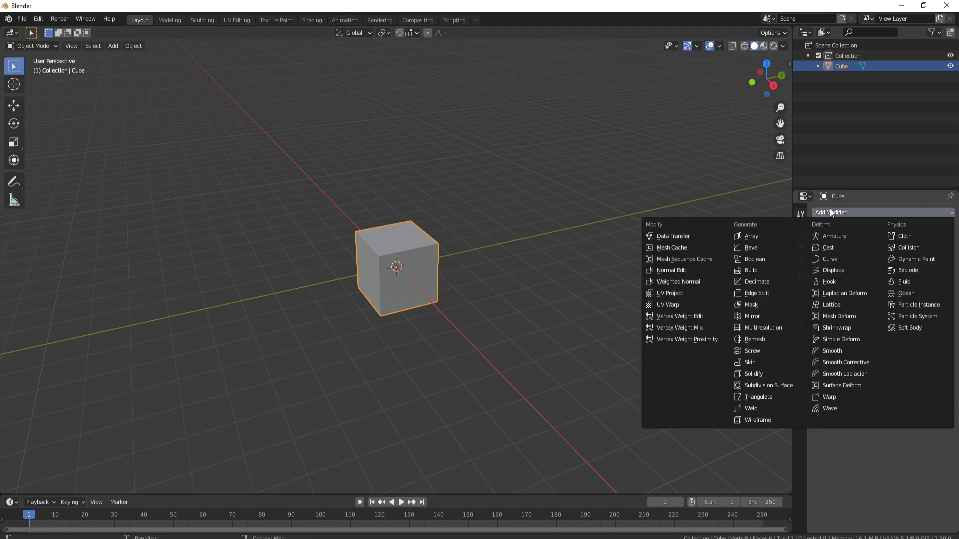
{"action": "left_click", "coordinate": [770, 328]}
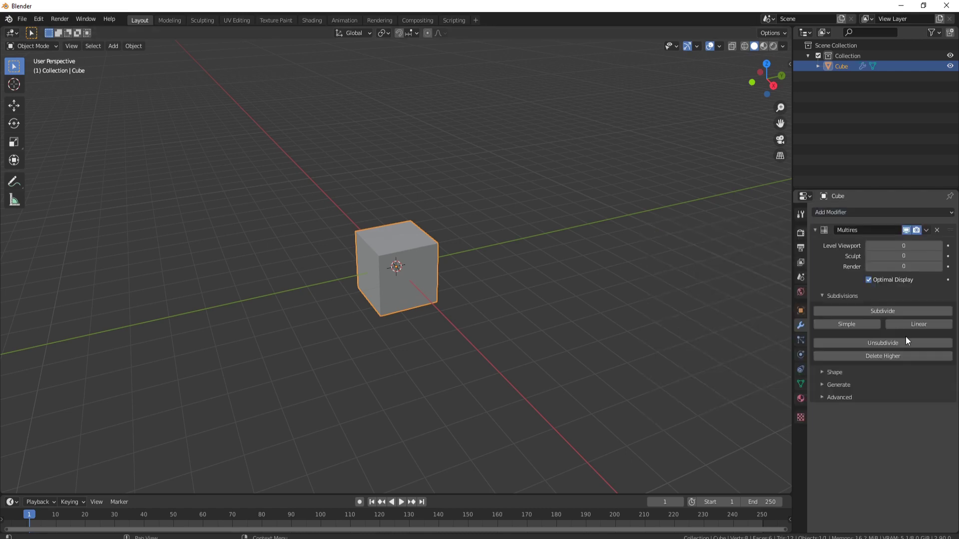
{"action": "left_click", "coordinate": [889, 313]}
{"action": "left_click", "coordinate": [888, 313]}
{"action": "left_click", "coordinate": [888, 313]}
{"action": "left_click", "coordinate": [888, 312]}
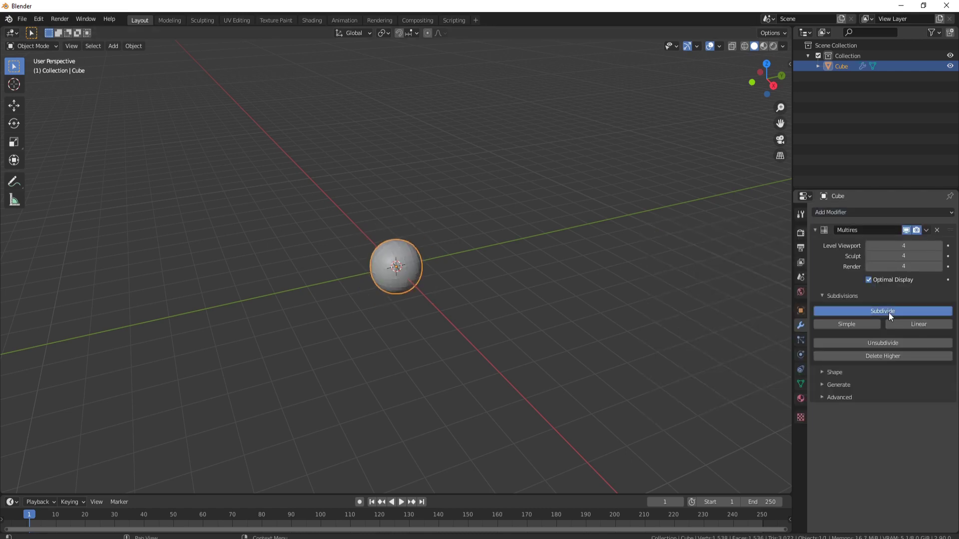
{"action": "left_click", "coordinate": [888, 313]}
{"action": "left_click", "coordinate": [888, 313]}
{"action": "left_click", "coordinate": [888, 313]}
{"action": "left_click", "coordinate": [888, 312]}
{"action": "left_click", "coordinate": [889, 312]}
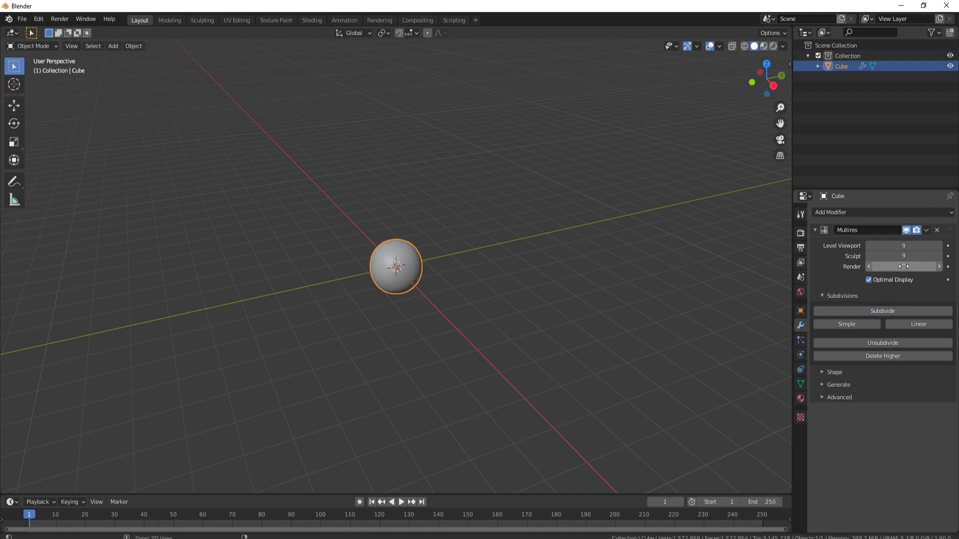
Step: Apply the Multires modifier permanently and scale the resulting sphere up
{"action": "key", "text": "ctrl+a"}
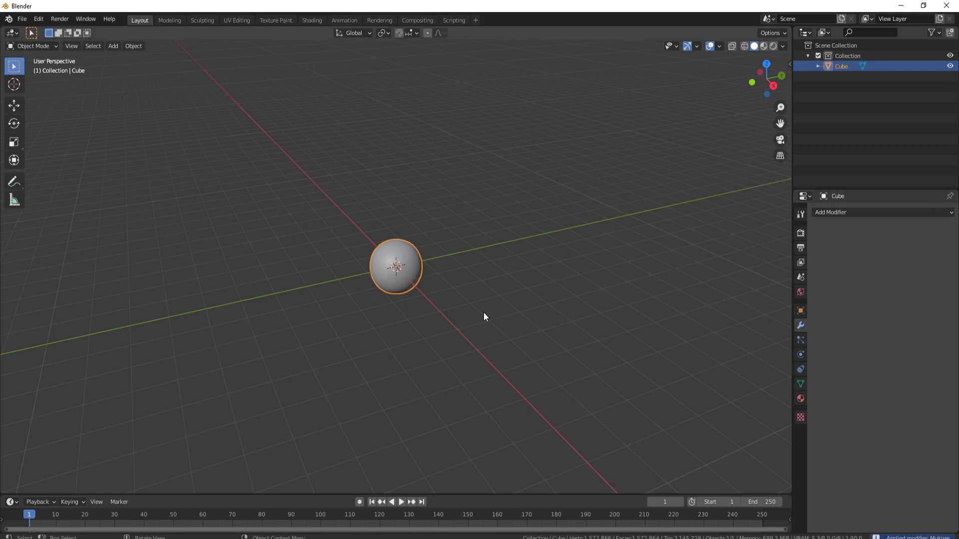
{"action": "key", "text": "s"}
{"action": "left_click", "coordinate": [699, 406]}
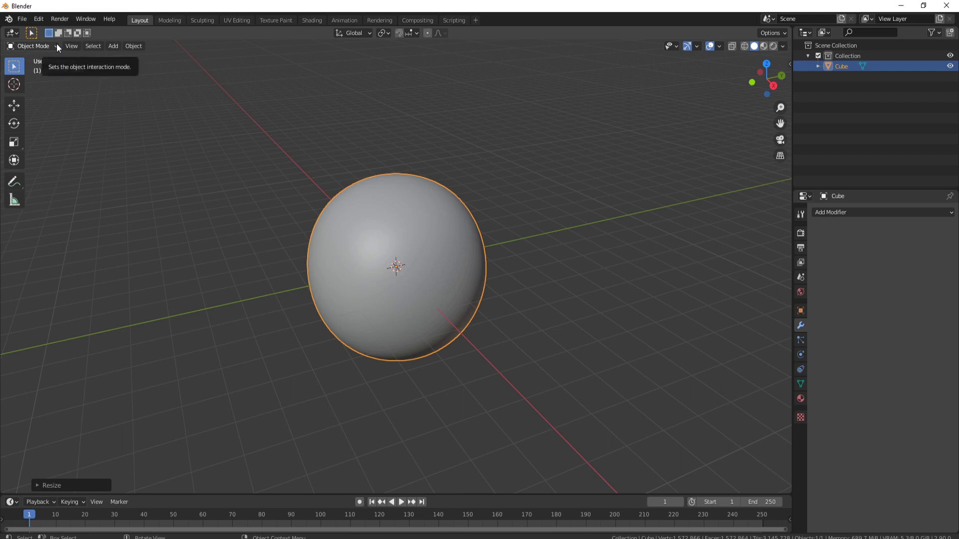
Step: Start File > Append to browse for the Medieval Door Brush Pack .blend
{"action": "left_click", "coordinate": [22, 18]}
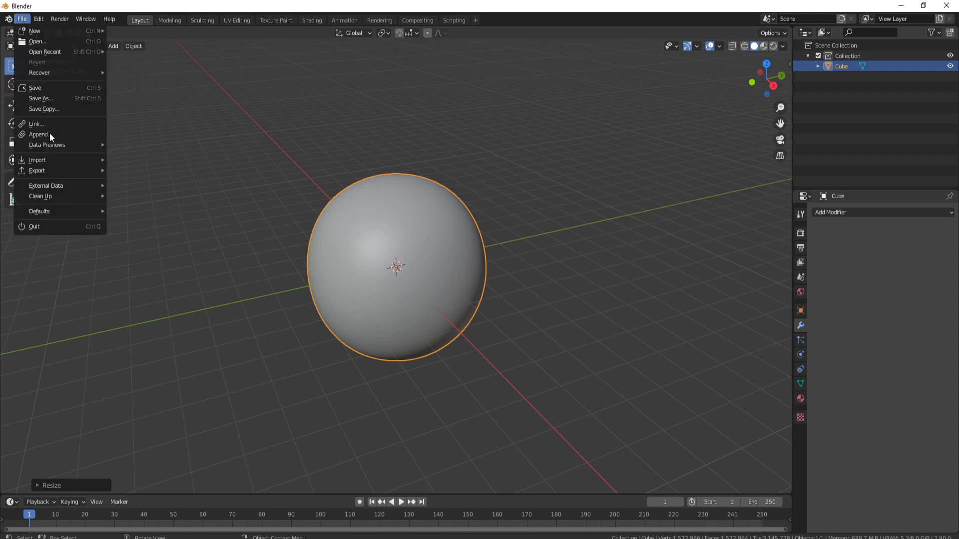
{"action": "left_click", "coordinate": [49, 134]}
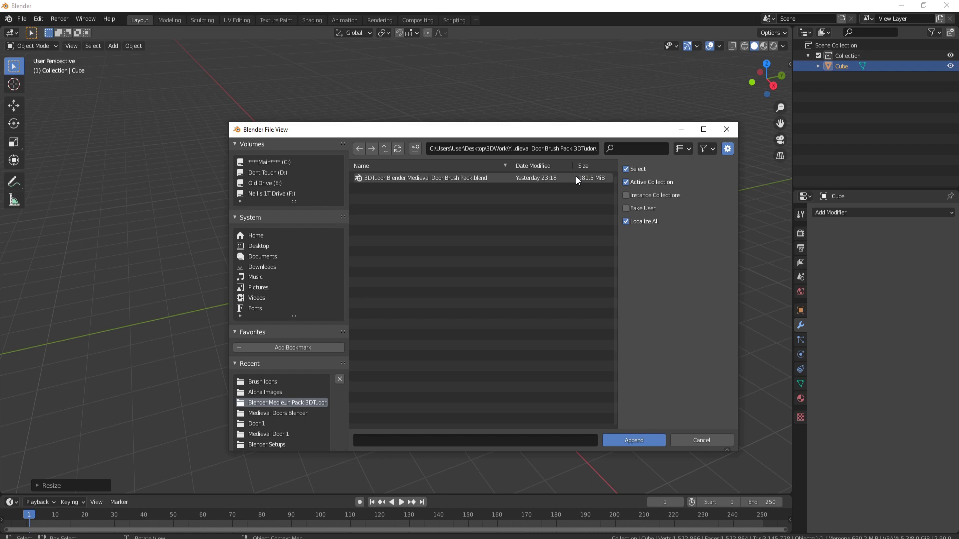
Step: Append brushes Door 1 through Door25 Medieval Set from the brush pack's Brush folder
{"action": "double_click", "coordinate": [479, 179]}
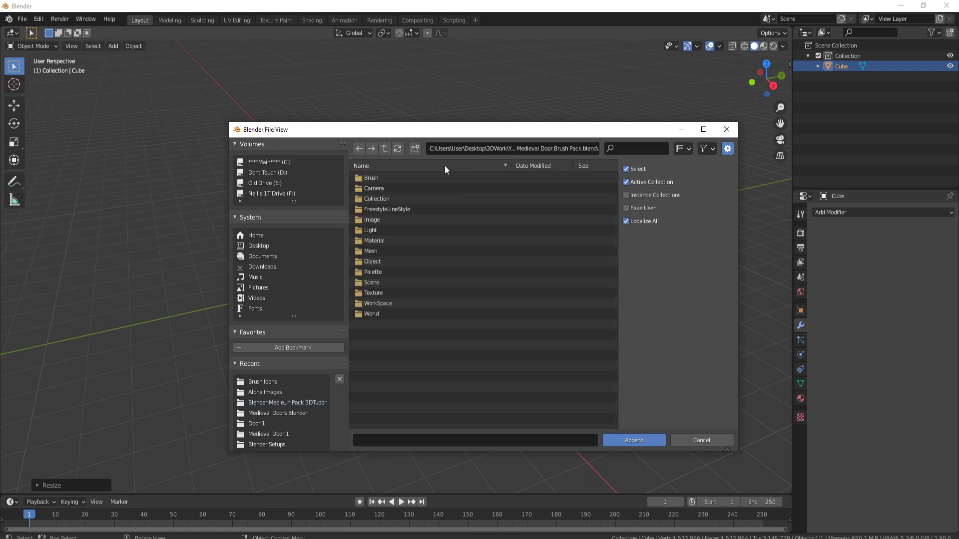
{"action": "double_click", "coordinate": [383, 178]}
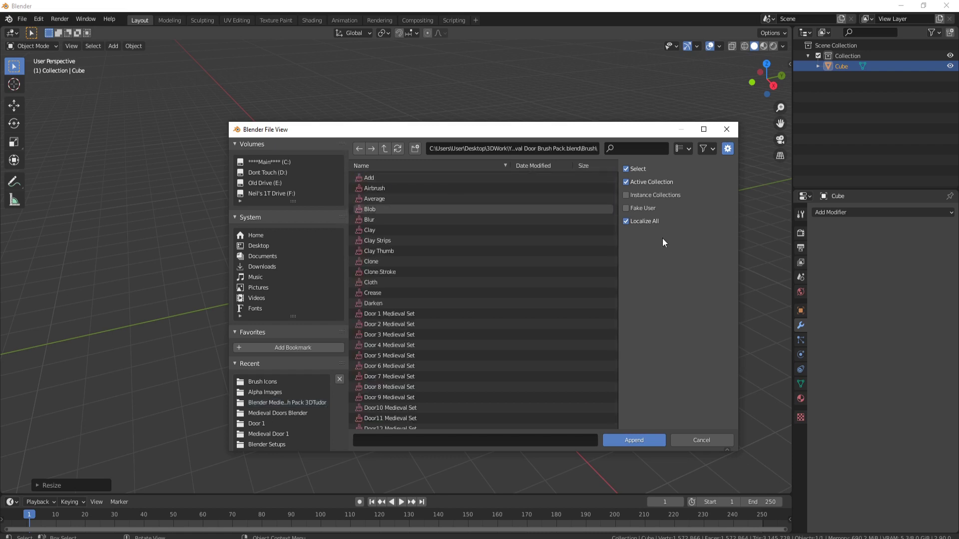
{"action": "scroll", "coordinate": [432, 323], "scroll_direction": "down", "scroll_amount": 2}
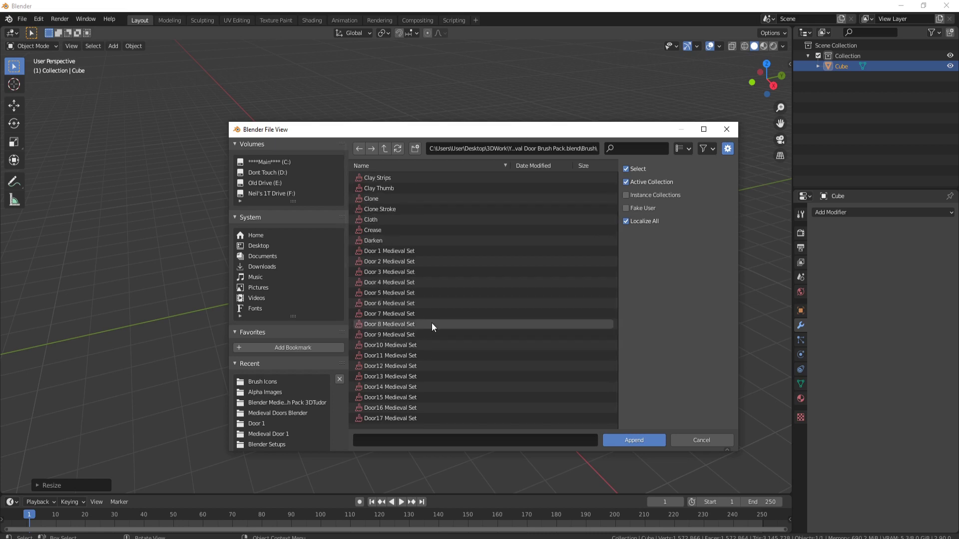
{"action": "left_click", "coordinate": [390, 250]}
{"action": "scroll", "coordinate": [499, 300], "scroll_direction": "down", "scroll_amount": 4}
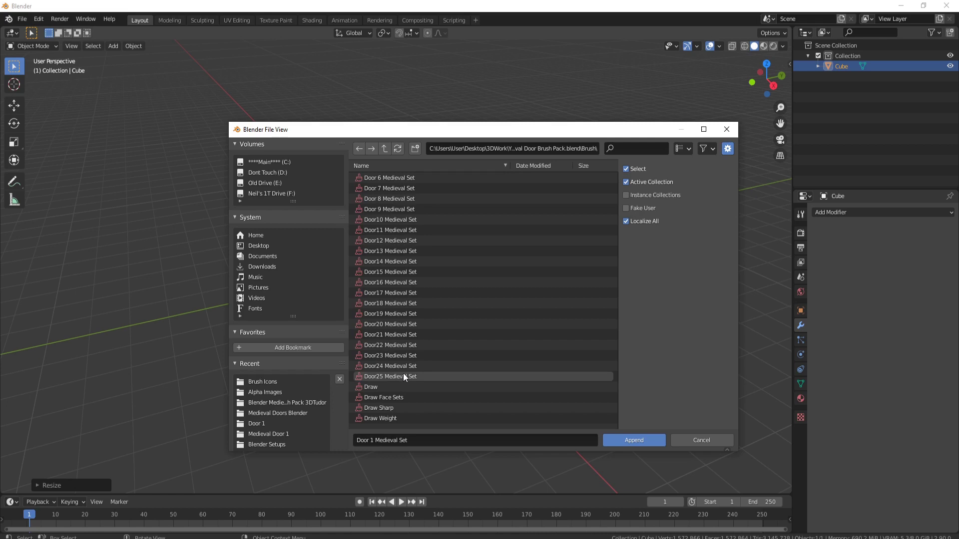
{"action": "left_click", "coordinate": [412, 376], "text": "shift"}
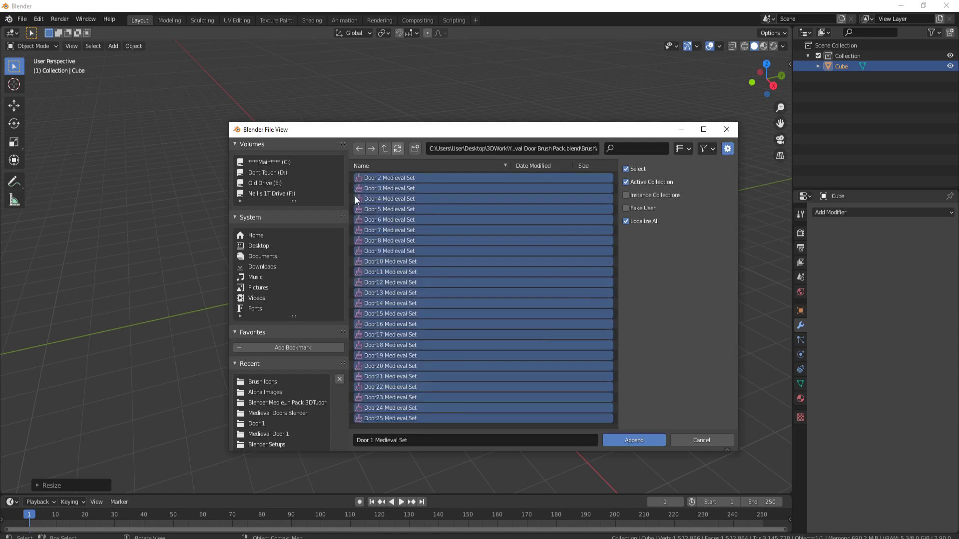
{"action": "left_click", "coordinate": [634, 440]}
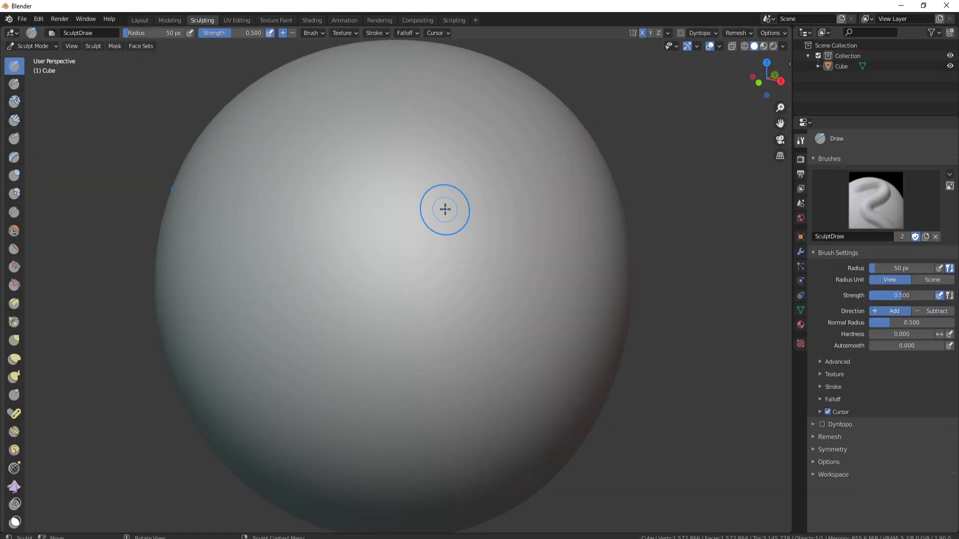
Step: Zoom out and show the brush thumbnails listing the appended door brushes
{"action": "scroll", "coordinate": [445, 210], "scroll_direction": "down", "scroll_amount": 5}
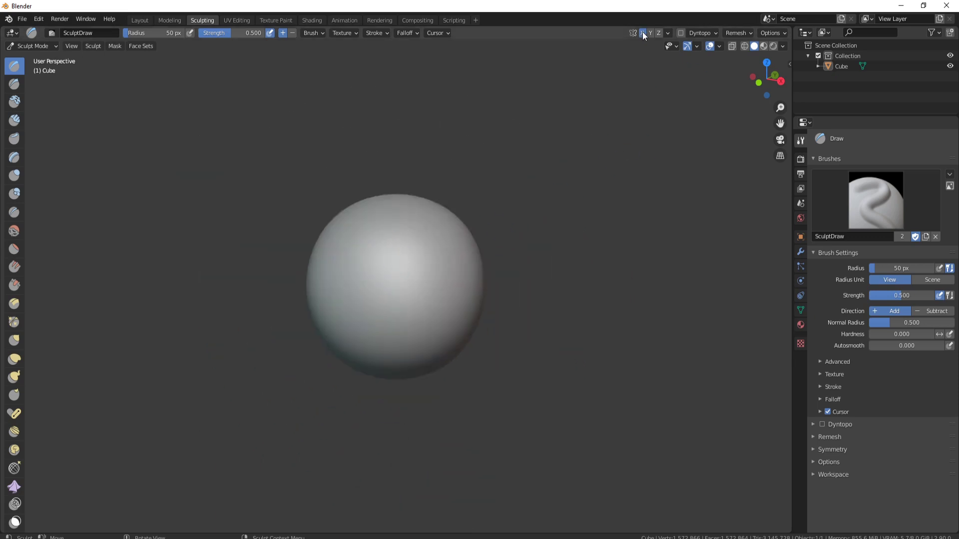
{"action": "left_click", "coordinate": [52, 32]}
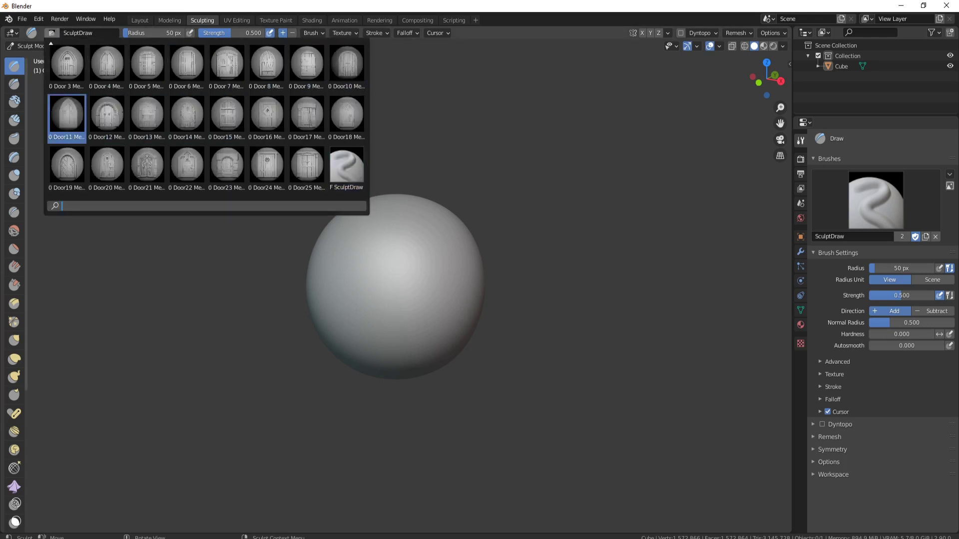
{"action": "scroll", "coordinate": [99, 65], "scroll_direction": "up", "scroll_amount": 1}
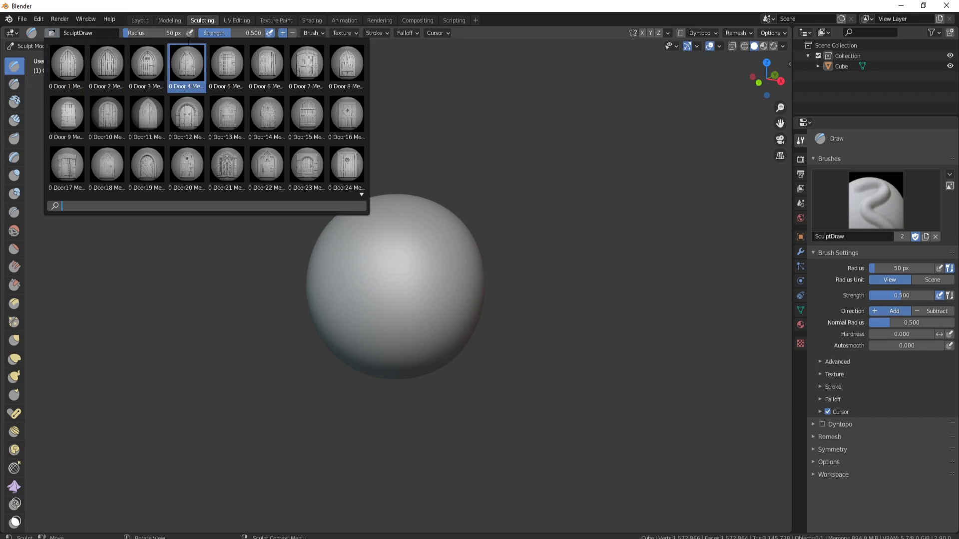
Step: Stamp an arched Door12 Medieval Set door onto the sphere, then orbit around it
{"action": "left_click", "coordinate": [187, 115]}
{"action": "left_click_drag", "start_coordinate": [378, 284], "coordinate": [400, 293]}
{"action": "scroll", "coordinate": [397, 324], "scroll_direction": "up", "scroll_amount": 2}
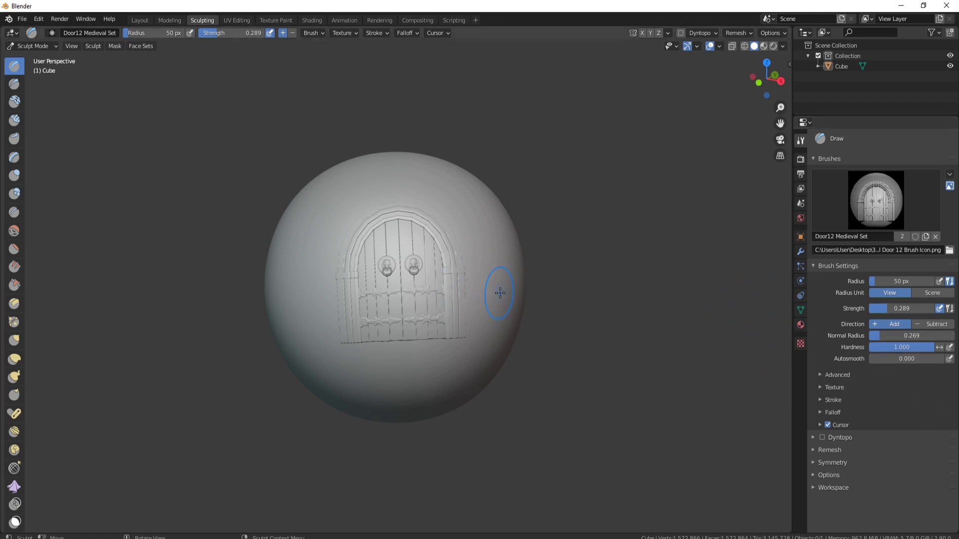
{"action": "middle_click_drag", "start_coordinate": [606, 284], "coordinate": [349, 220]}
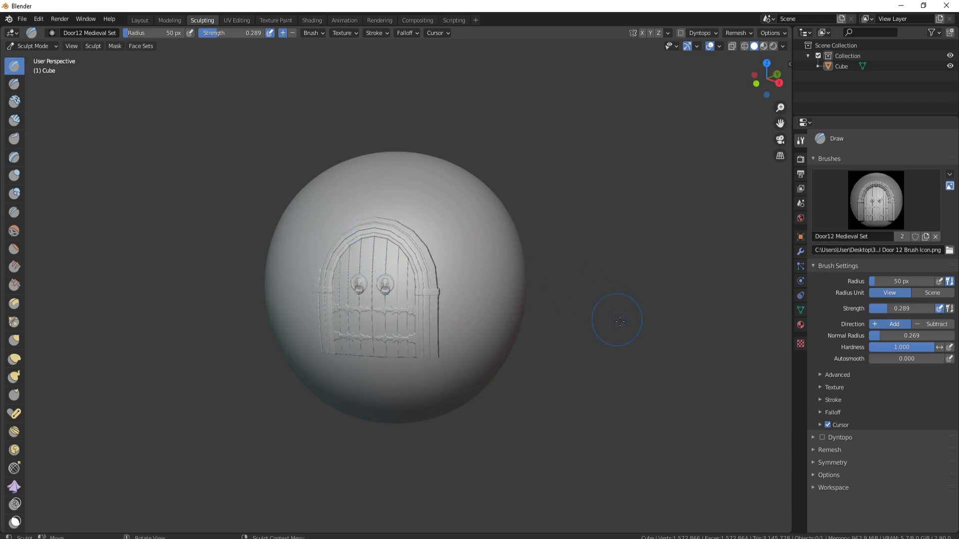
Step: Stamp a smaller Door15 Medieval Set door on the sphere's right side
{"action": "left_click", "coordinate": [31, 32]}
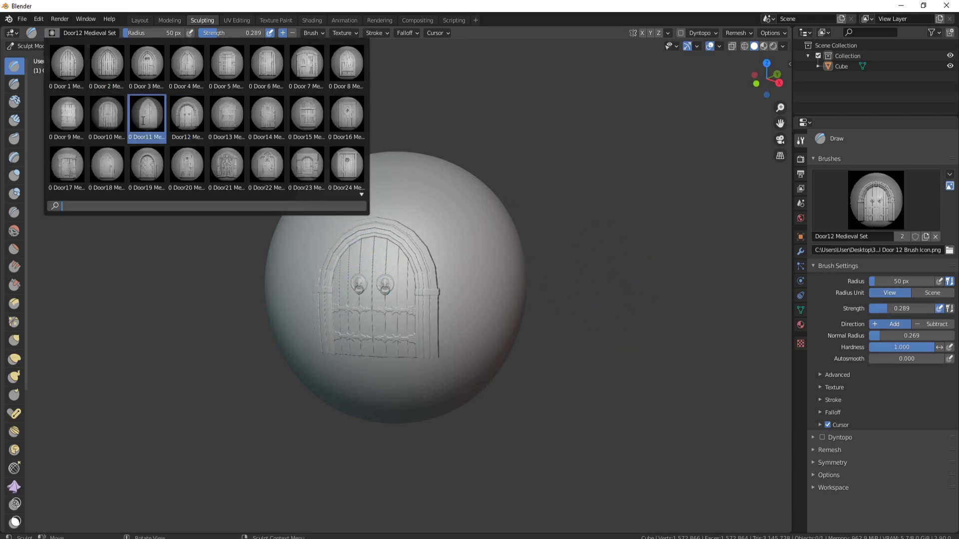
{"action": "left_click", "coordinate": [306, 118]}
{"action": "middle_click_drag", "start_coordinate": [362, 142], "coordinate": [309, 145]}
{"action": "left_click_drag", "start_coordinate": [448, 273], "coordinate": [450, 364]}
{"action": "mouse_move", "coordinate": [648, 291]}
{"action": "middle_mouse_down"}
{"action": "mouse_move", "coordinate": [599, 249]}
{"action": "mouse_move", "coordinate": [428, 150]}
{"action": "middle_mouse_up"}
{"action": "middle_click_drag", "start_coordinate": [482, 300], "coordinate": [554, 327]}
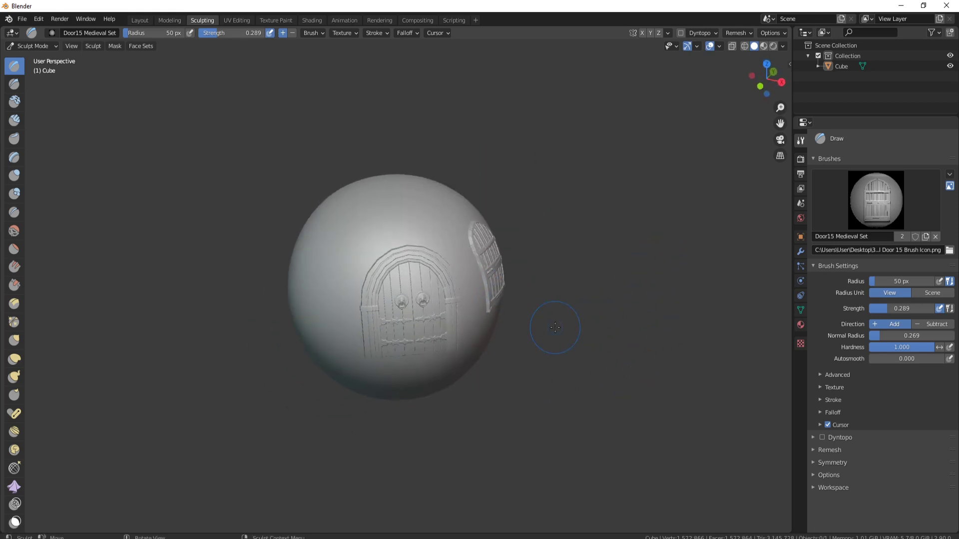